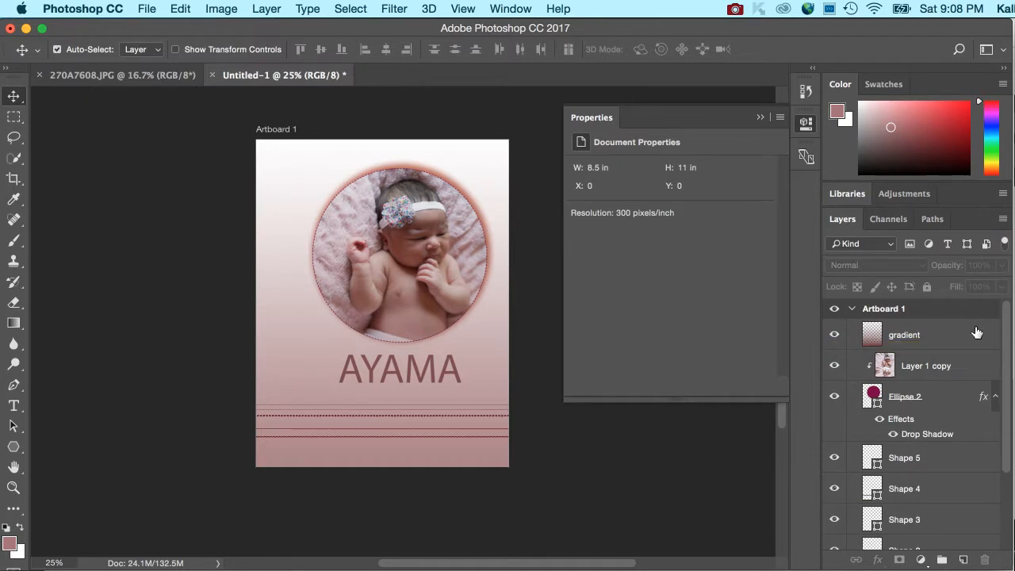
Examine the Artboard 1 layer stack, hiding and showing the Shape layers to see which lines they control.
{"action": "left_click", "coordinate": [853, 309]}
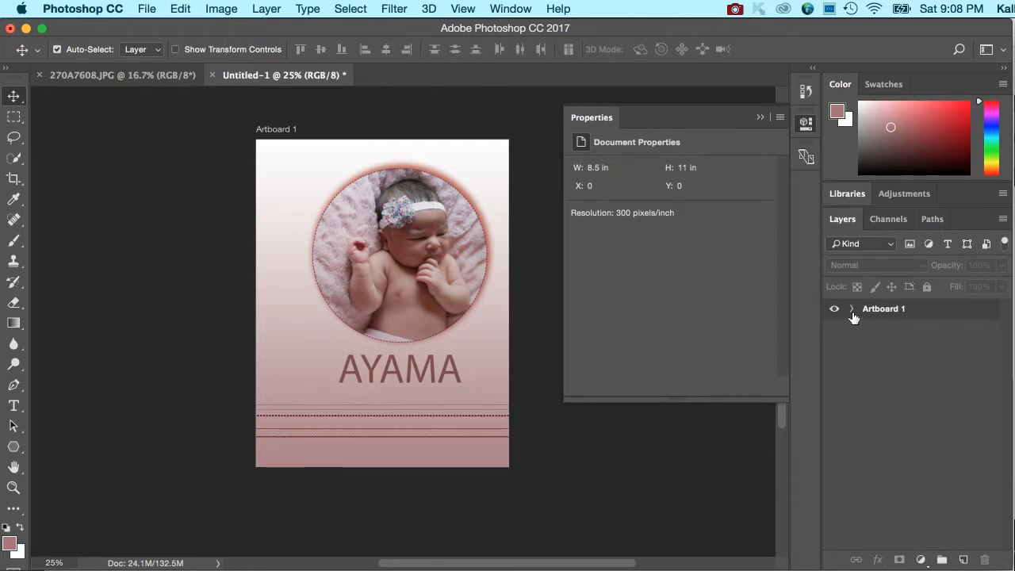
{"action": "left_click", "coordinate": [852, 309]}
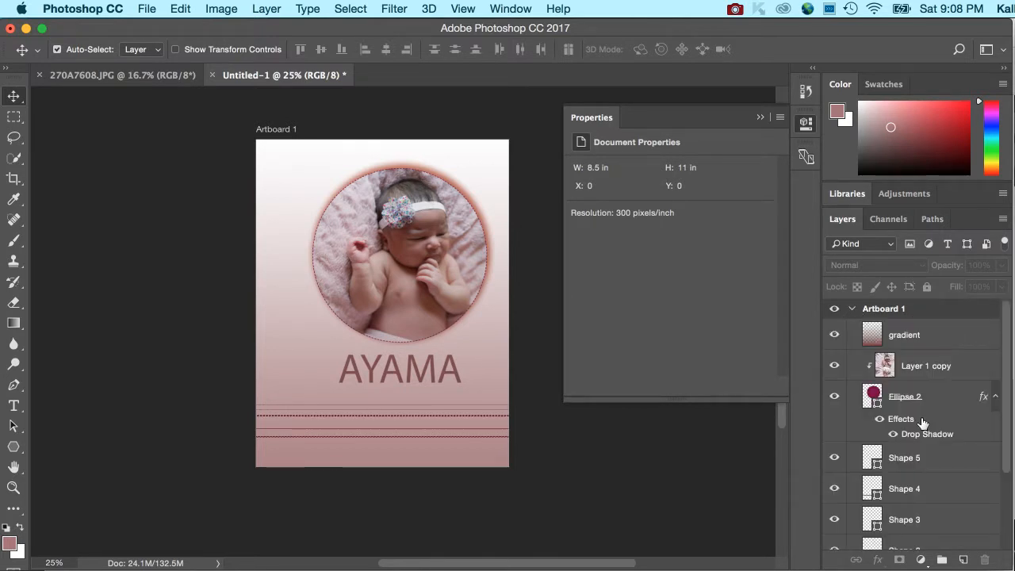
{"action": "scroll", "coordinate": [926, 468], "scroll_direction": "down", "scroll_amount": 3}
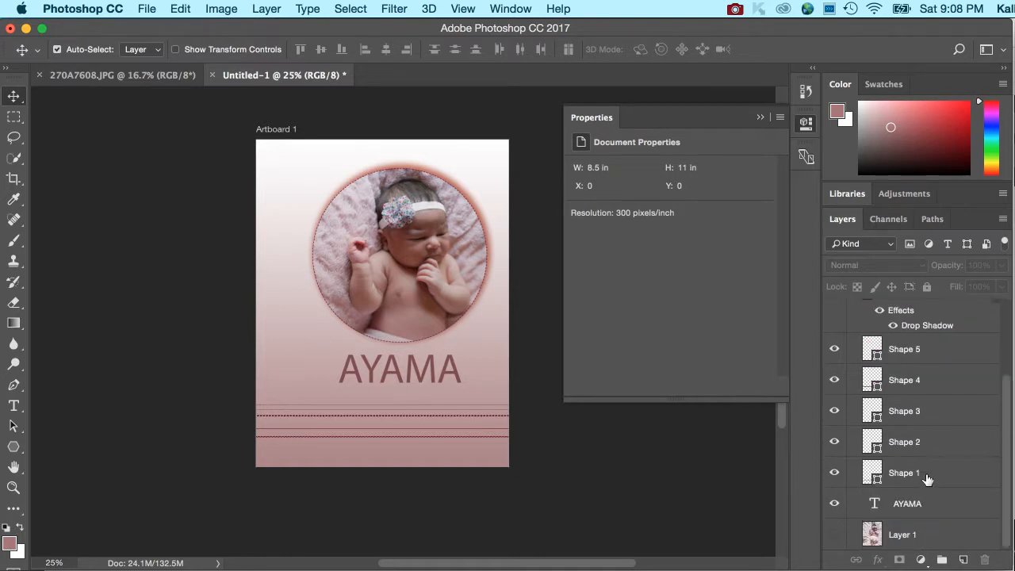
{"action": "mouse_move", "coordinate": [834, 349]}
{"action": "left_mouse_down"}
{"action": "mouse_move", "coordinate": [833, 473]}
{"action": "mouse_move", "coordinate": [830, 363]}
{"action": "left_mouse_up"}
{"action": "left_click", "coordinate": [832, 474]}
{"action": "left_click", "coordinate": [831, 474]}
Group the Shape 1 to Shape 5 layers into a new group named "lines".
{"action": "left_click", "coordinate": [947, 362]}
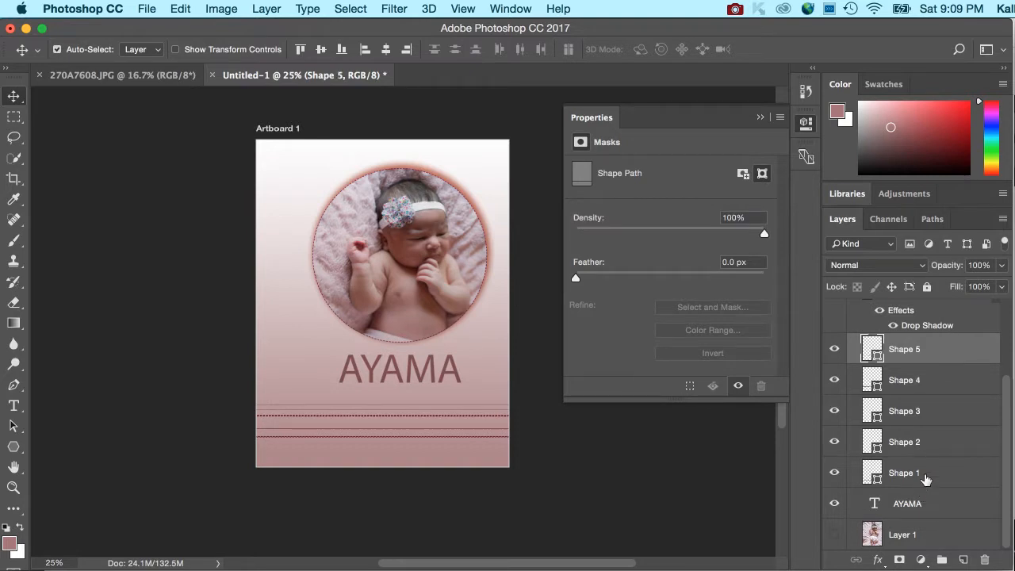
{"action": "left_click", "coordinate": [925, 476], "text": "shift"}
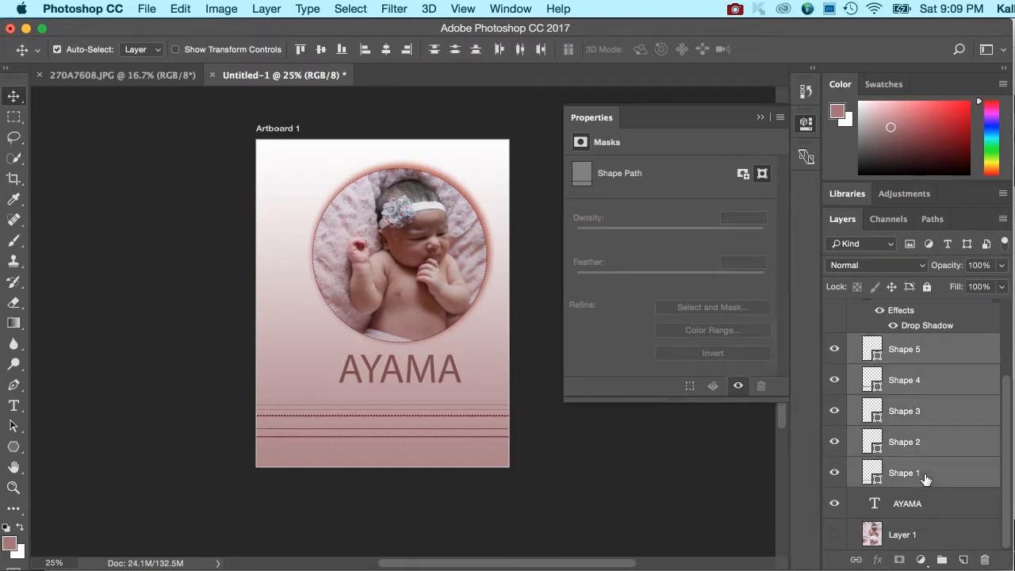
{"action": "left_click", "coordinate": [948, 365]}
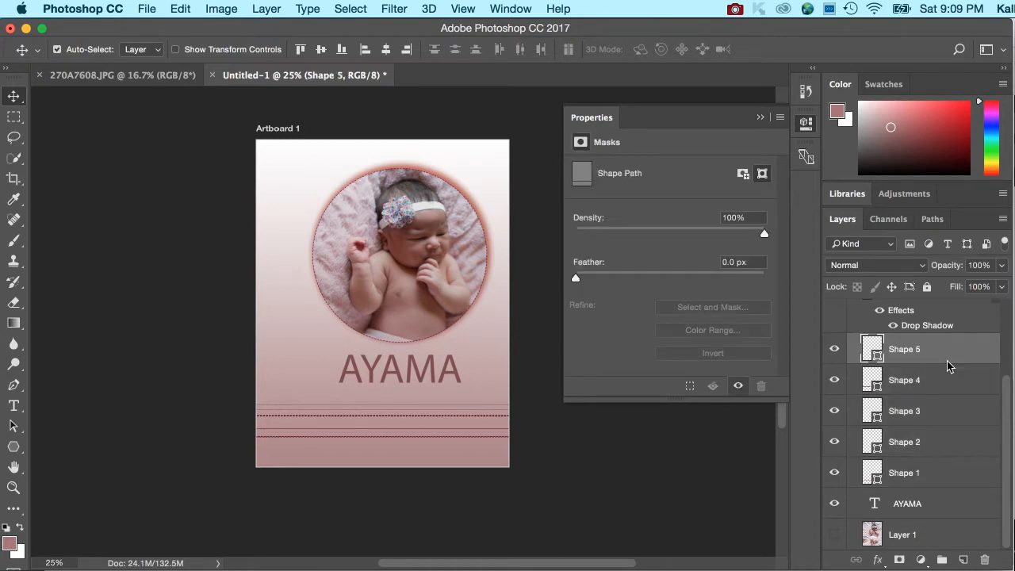
{"action": "left_click", "coordinate": [932, 477], "text": "shift"}
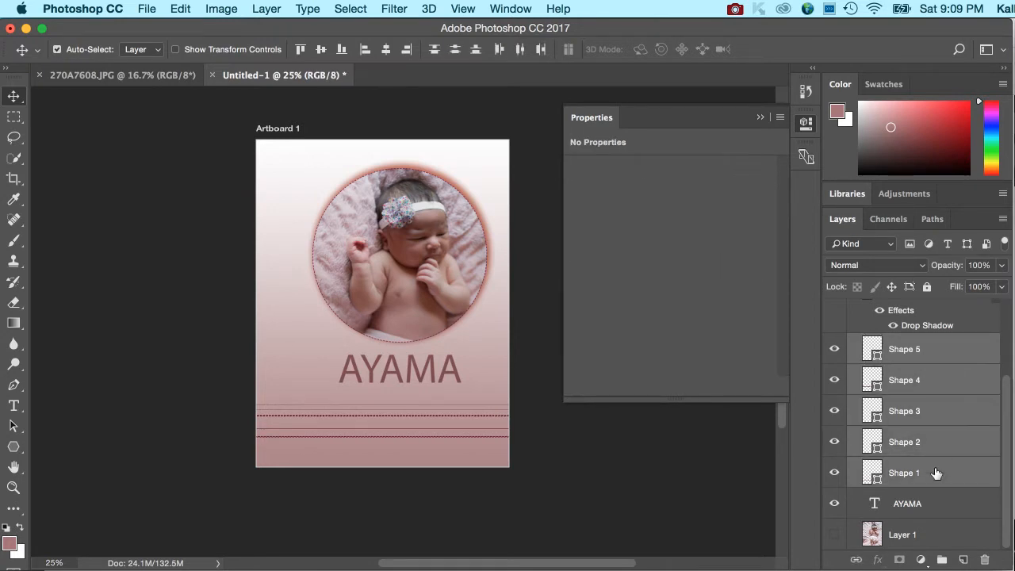
{"action": "left_click", "coordinate": [1003, 219]}
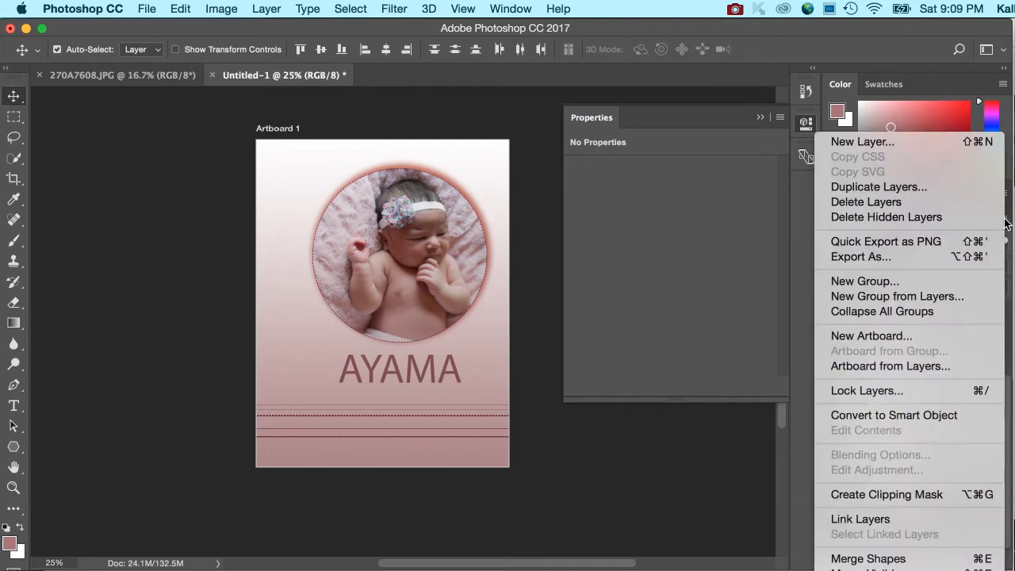
{"action": "left_click", "coordinate": [930, 298]}
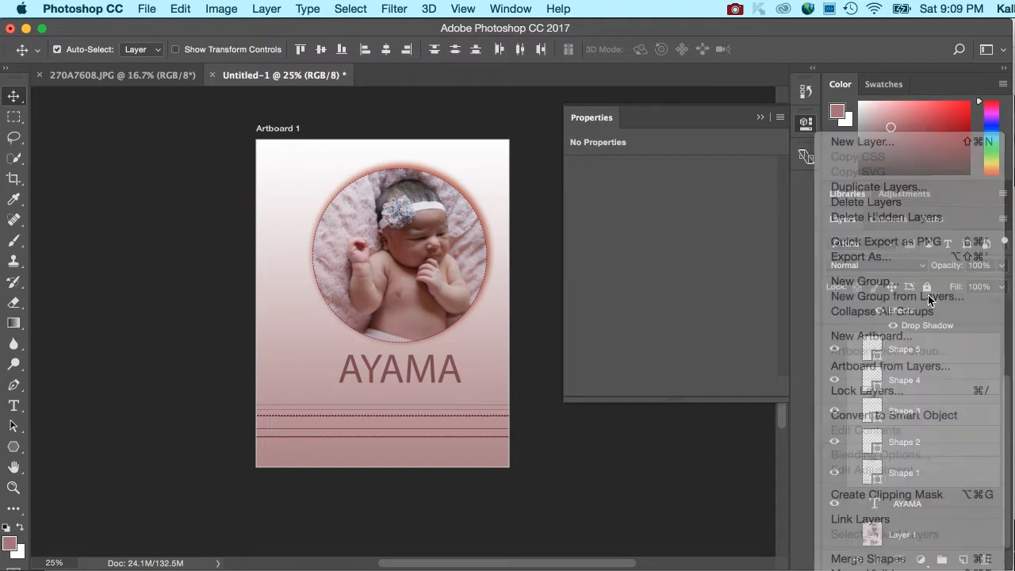
{"action": "type", "text": "lines"}
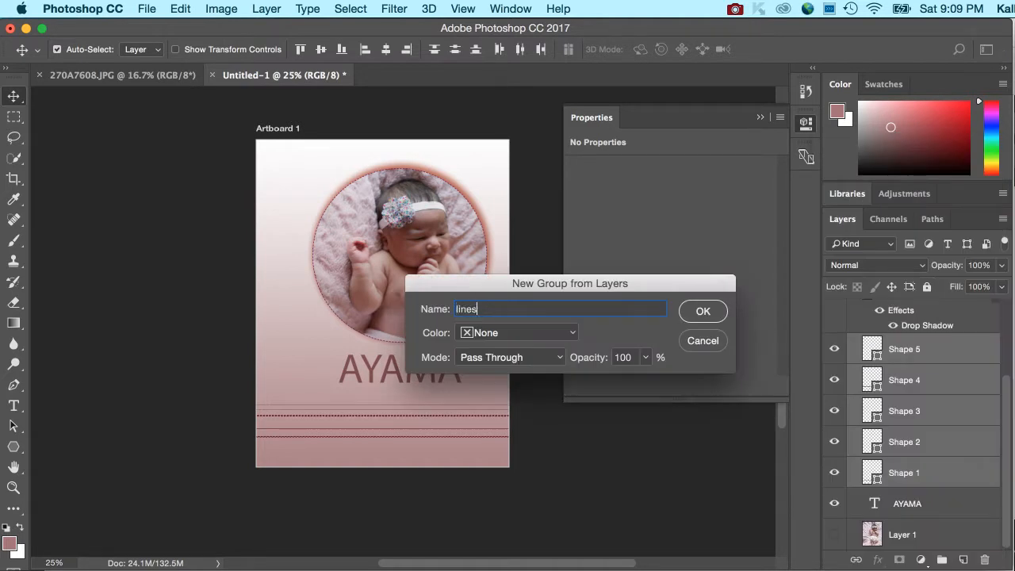
{"action": "key", "text": "Return"}
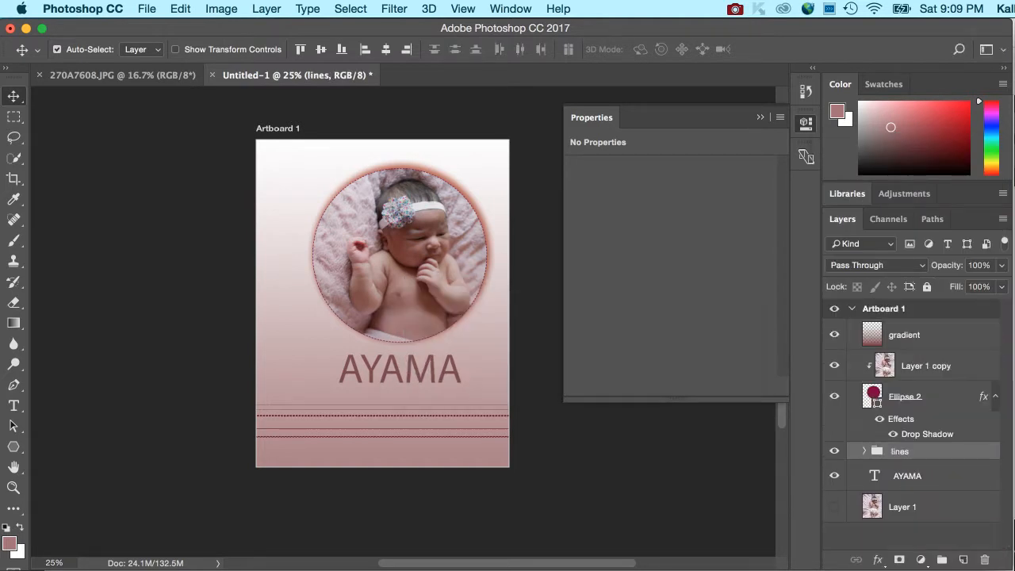
Hide and show the lines group to check what it controls on the artboard.
{"action": "left_click", "coordinate": [838, 452]}
{"action": "left_click", "coordinate": [835, 451]}
{"action": "left_click", "coordinate": [835, 451]}
{"action": "left_click", "coordinate": [834, 451]}
Draw a circle about 2645 px wide over the artboard's lower part and place its layer below Ellipse 2, above the lines group.
{"action": "left_click", "coordinate": [921, 397]}
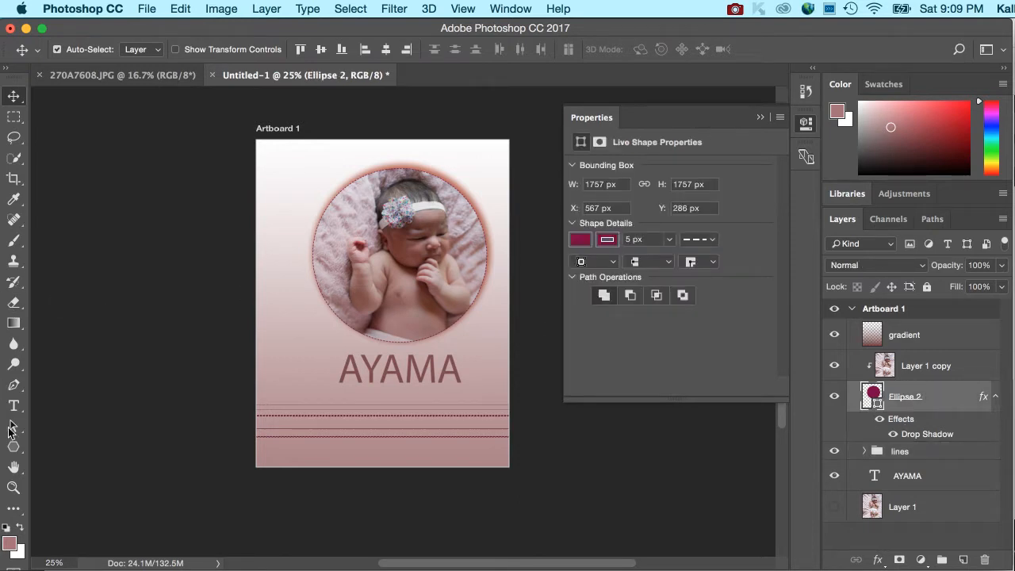
{"action": "left_click_drag", "start_coordinate": [14, 449], "coordinate": [103, 479]}
{"action": "left_click_drag", "start_coordinate": [233, 248], "coordinate": [495, 515]}
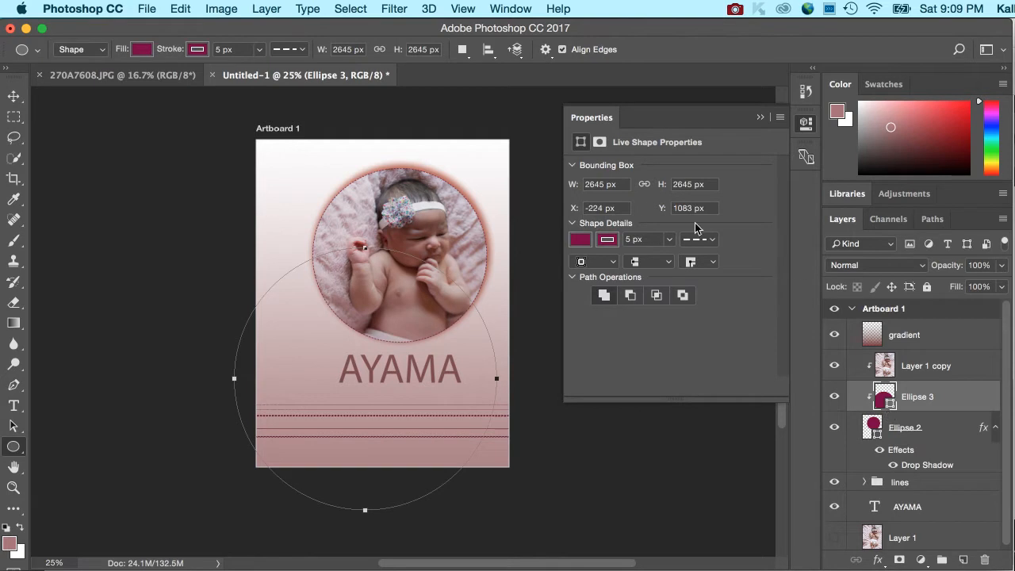
{"action": "left_click_drag", "start_coordinate": [930, 406], "coordinate": [918, 470]}
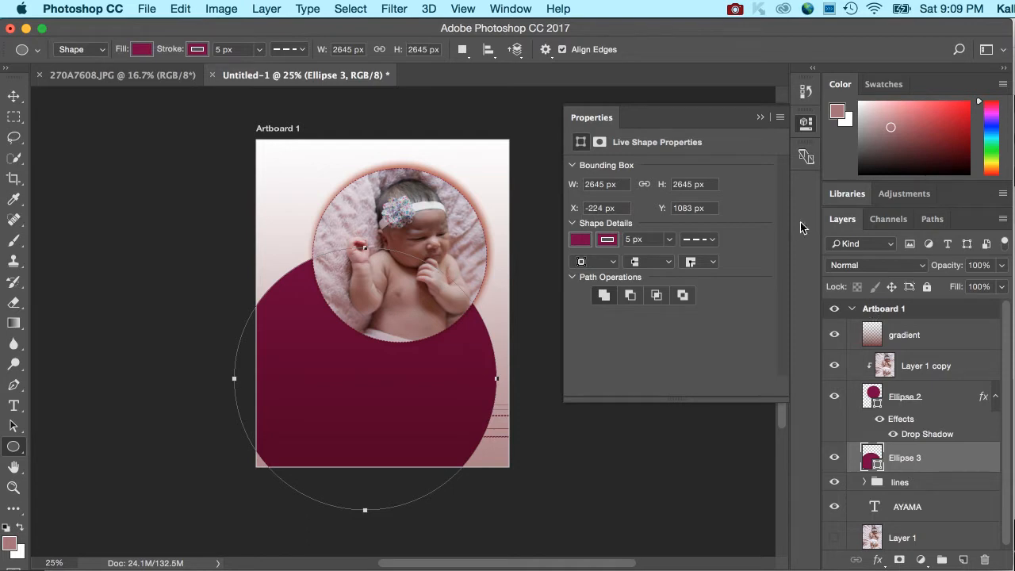
Reduce the Ellipse 3 layer's fill to 13% and return to the Move tool.
{"action": "left_click", "coordinate": [1004, 288]}
{"action": "left_click", "coordinate": [941, 304]}
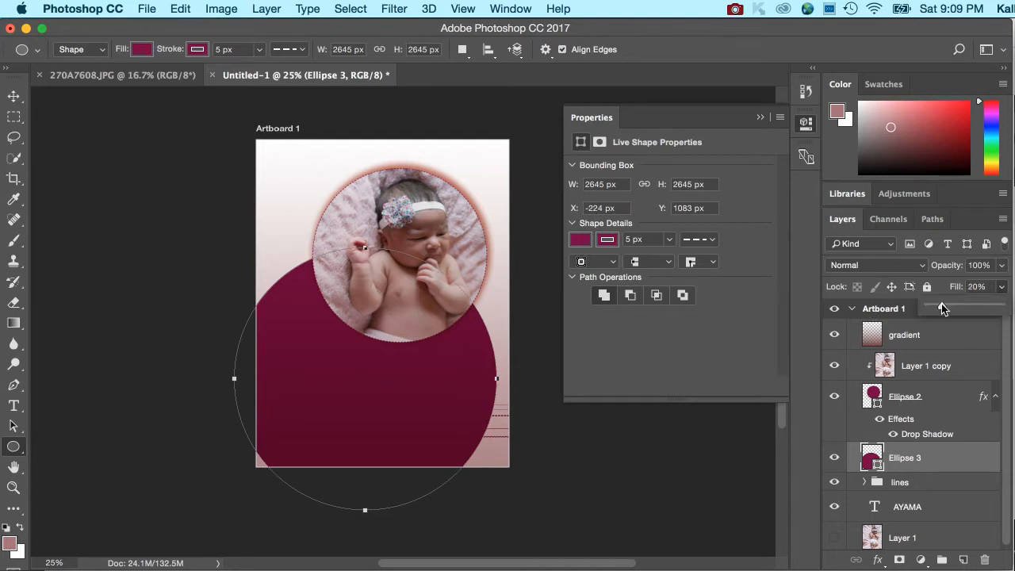
{"action": "left_click_drag", "start_coordinate": [941, 308], "coordinate": [937, 308]}
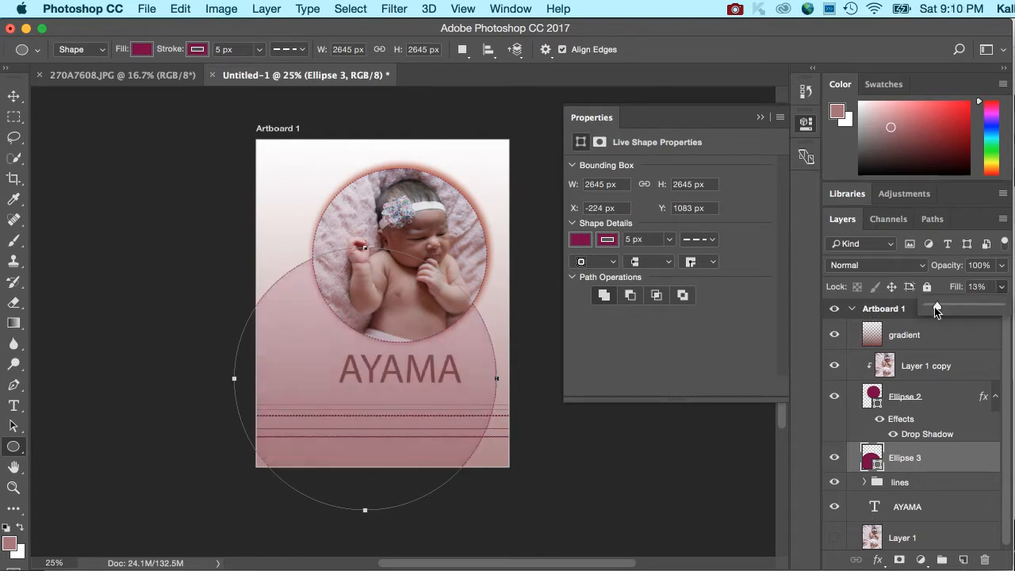
{"action": "left_click", "coordinate": [14, 97]}
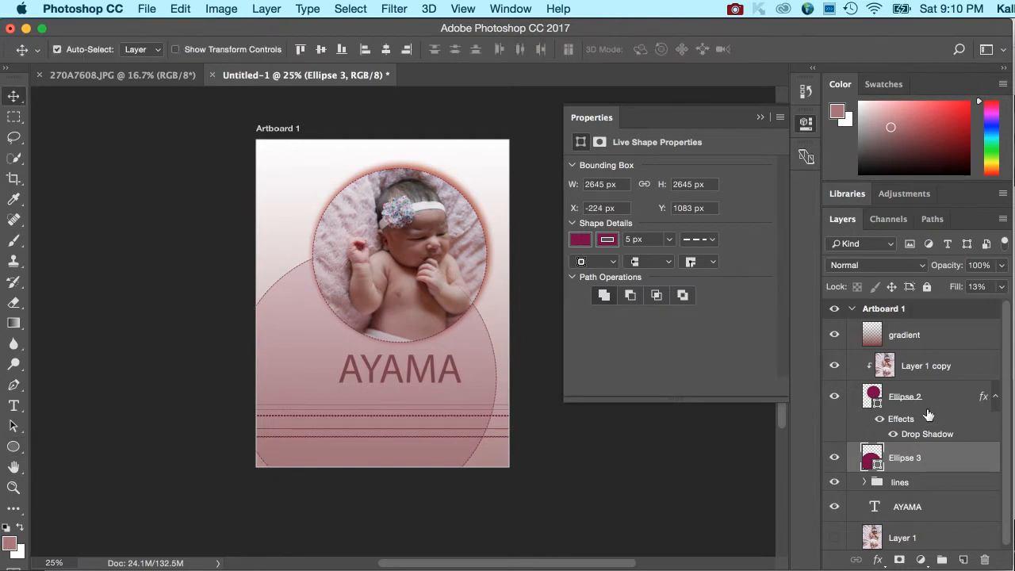
Group the Layer 1 copy, Ellipse 2 and Ellipse 3 layers into a new group named "shapes".
{"action": "left_click", "coordinate": [933, 359], "text": "shift"}
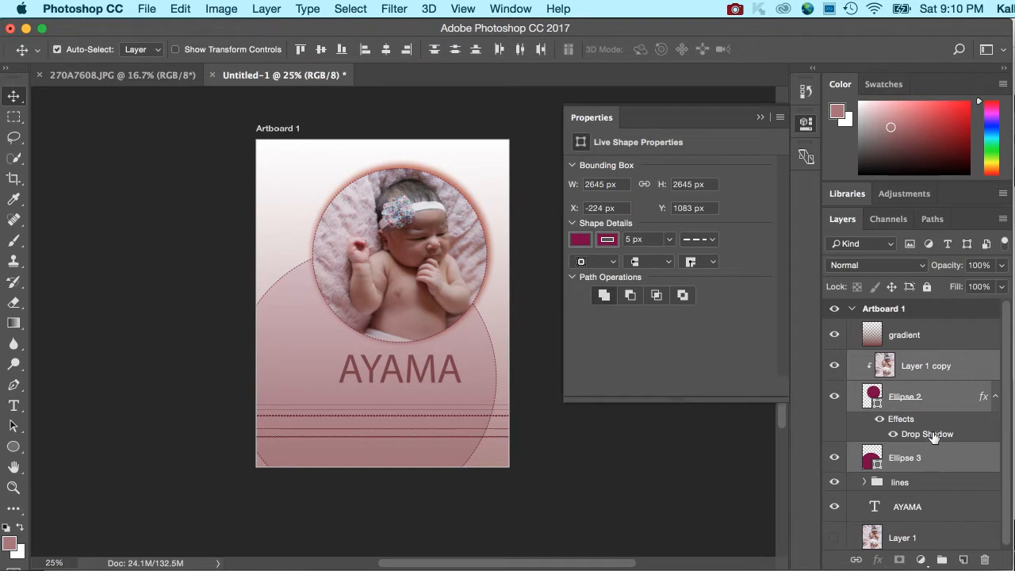
{"action": "left_click", "coordinate": [1002, 218]}
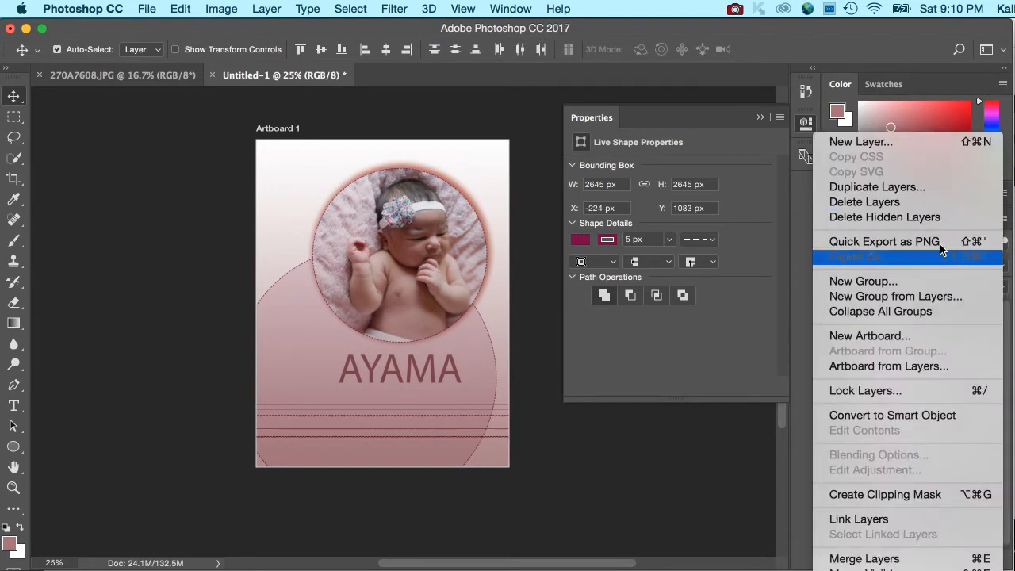
{"action": "left_click", "coordinate": [915, 296]}
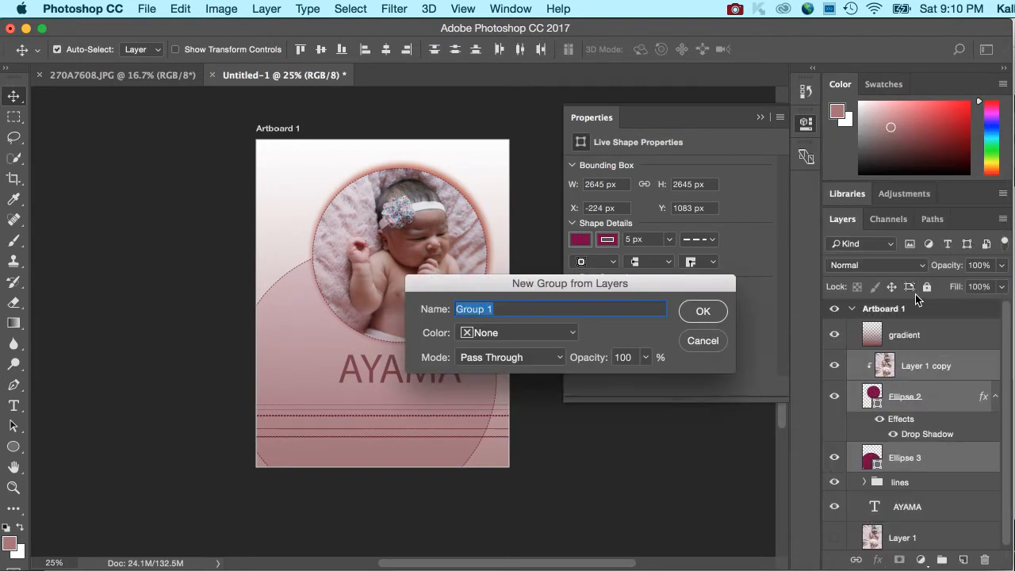
{"action": "type", "text": "shapes"}
{"action": "key", "text": "Return"}
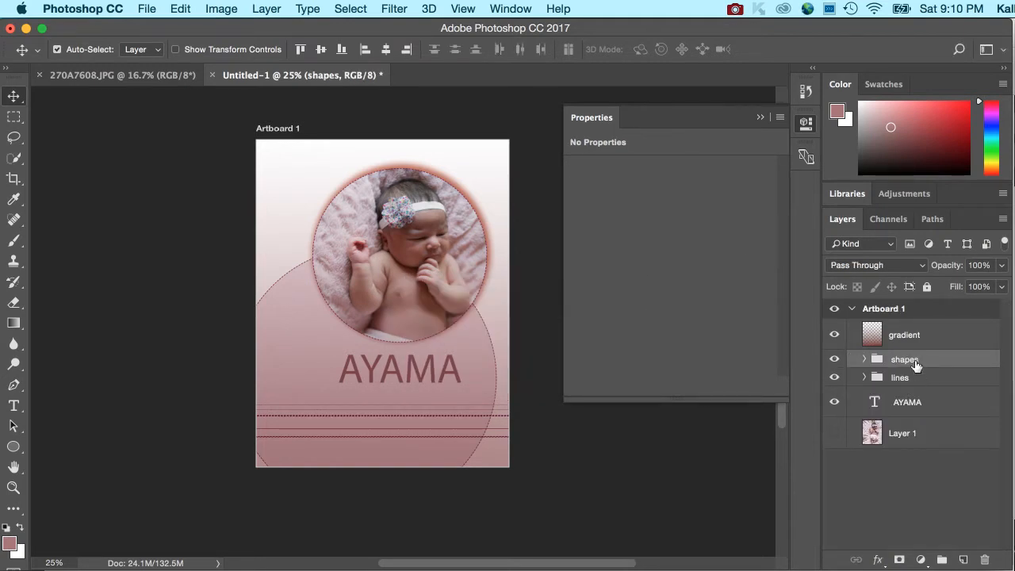
Rename the Layer 1 copy photo layer inside the shapes group with the baby's name in lowercase.
{"action": "left_click", "coordinate": [865, 359]}
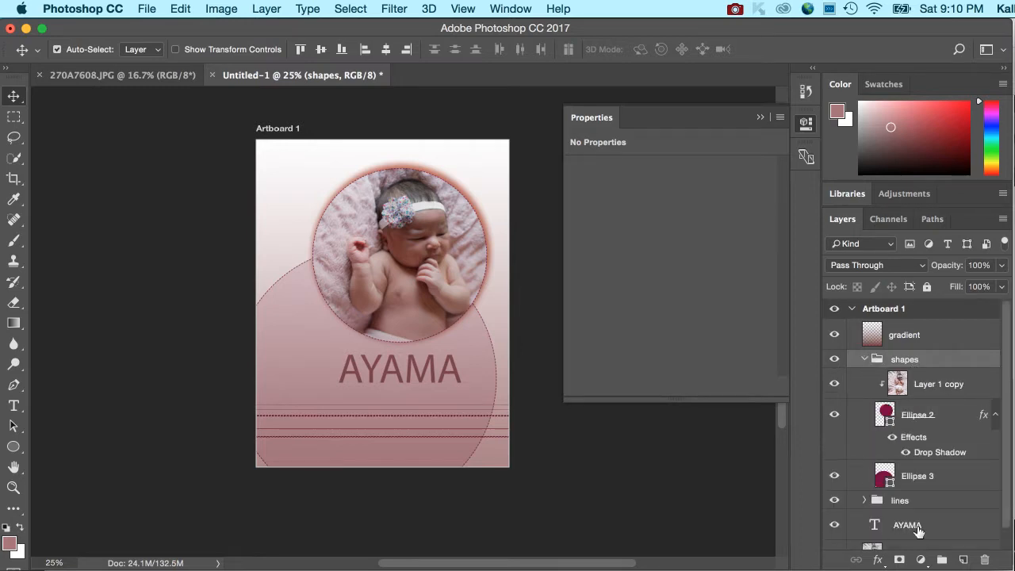
{"action": "left_click", "coordinate": [923, 418]}
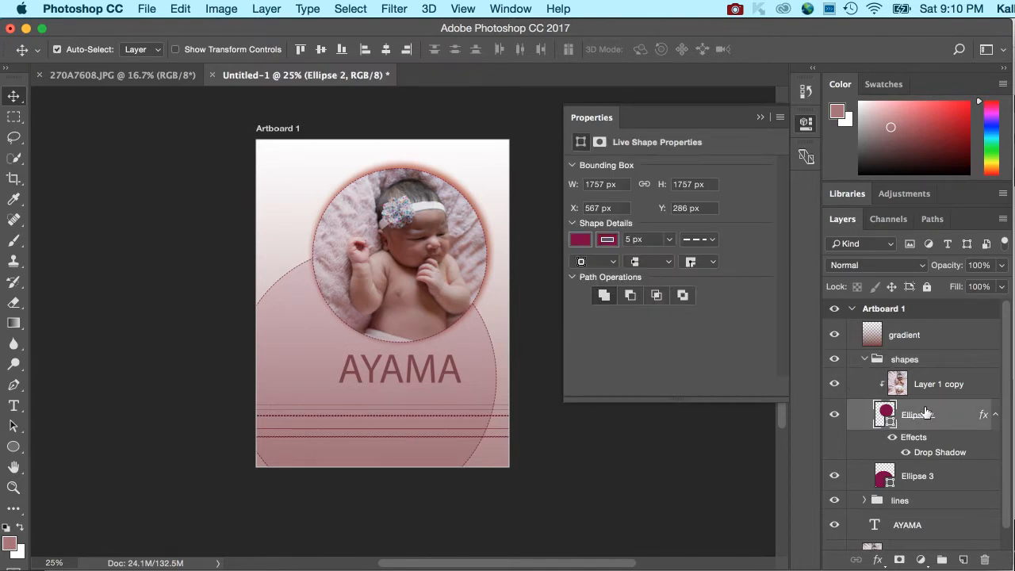
{"action": "double_click", "coordinate": [933, 384]}
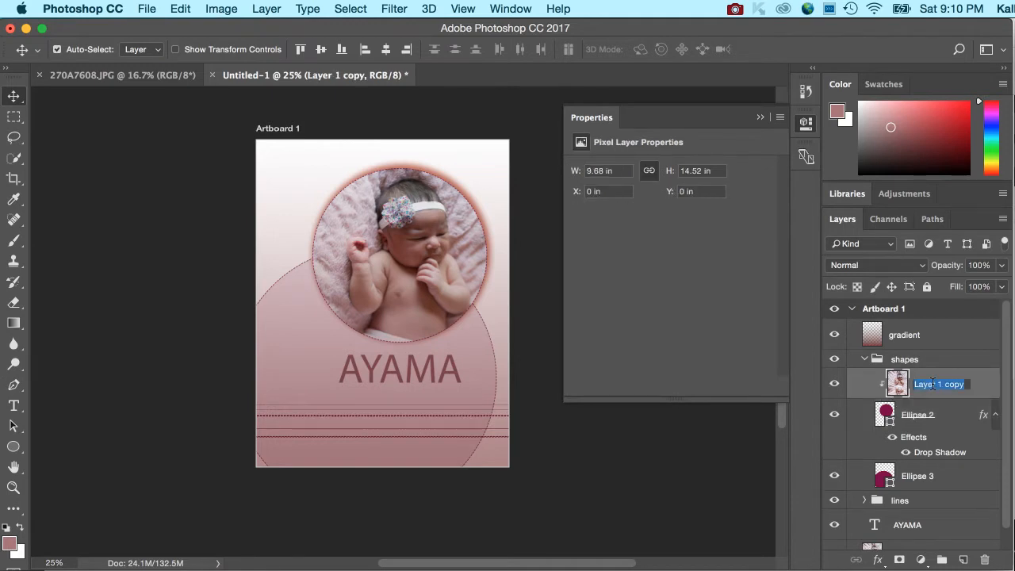
{"action": "type", "text": "p"}
{"action": "key", "text": "BackSpace"}
{"action": "key", "text": "BackSpace"}
{"action": "type", "text": "ayama"}
{"action": "key", "text": "Tab"}
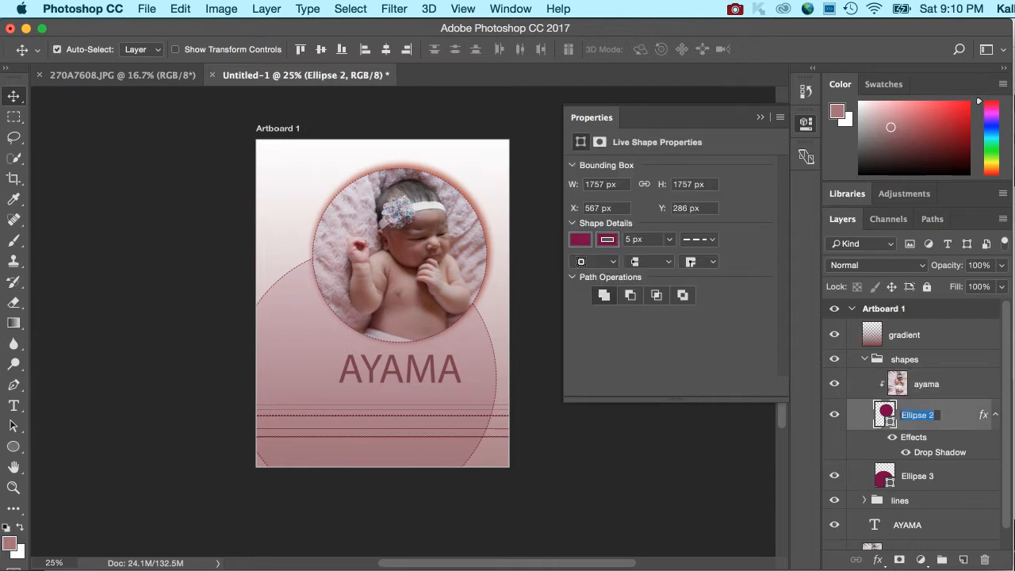
Collapse the shapes group, view the layers inside the lines group and collapse that group too.
{"action": "left_click", "coordinate": [857, 357]}
{"action": "left_click", "coordinate": [865, 359]}
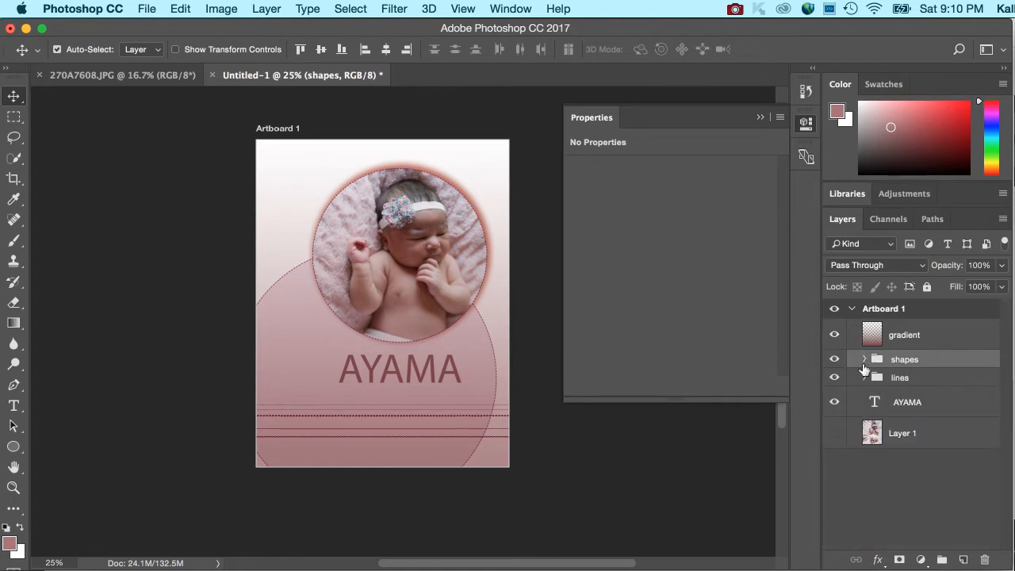
{"action": "left_click", "coordinate": [864, 378]}
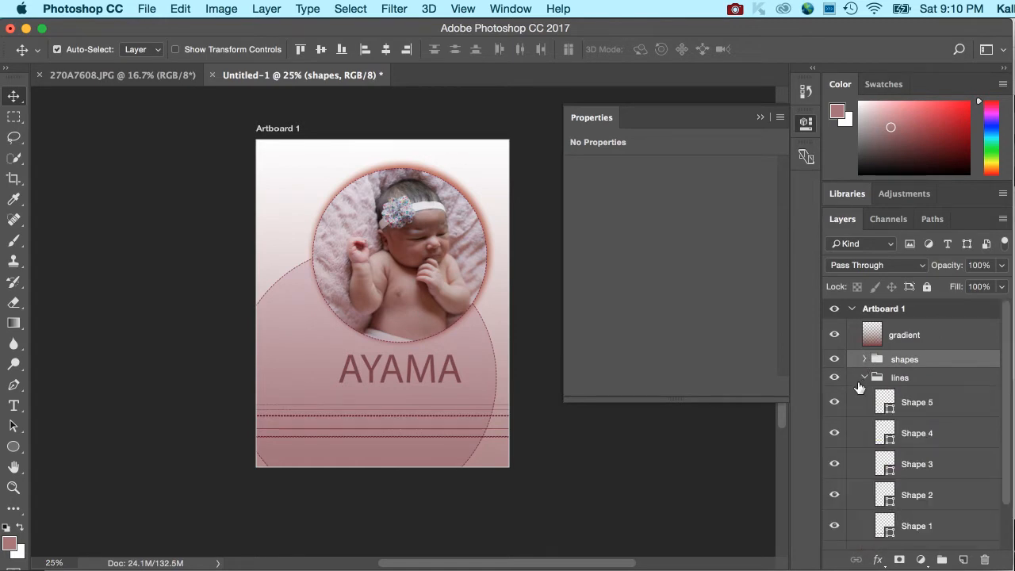
{"action": "left_click", "coordinate": [866, 383]}
{"action": "left_click", "coordinate": [863, 377]}
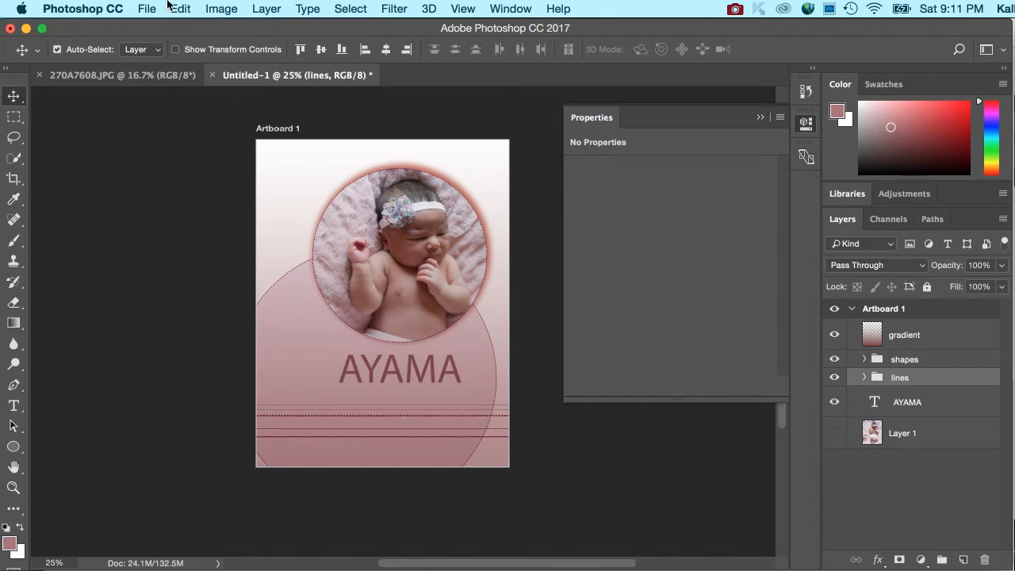
Start saving the document under a new name and go to the Examples folder in GDE324_summer.
{"action": "left_click", "coordinate": [146, 11]}
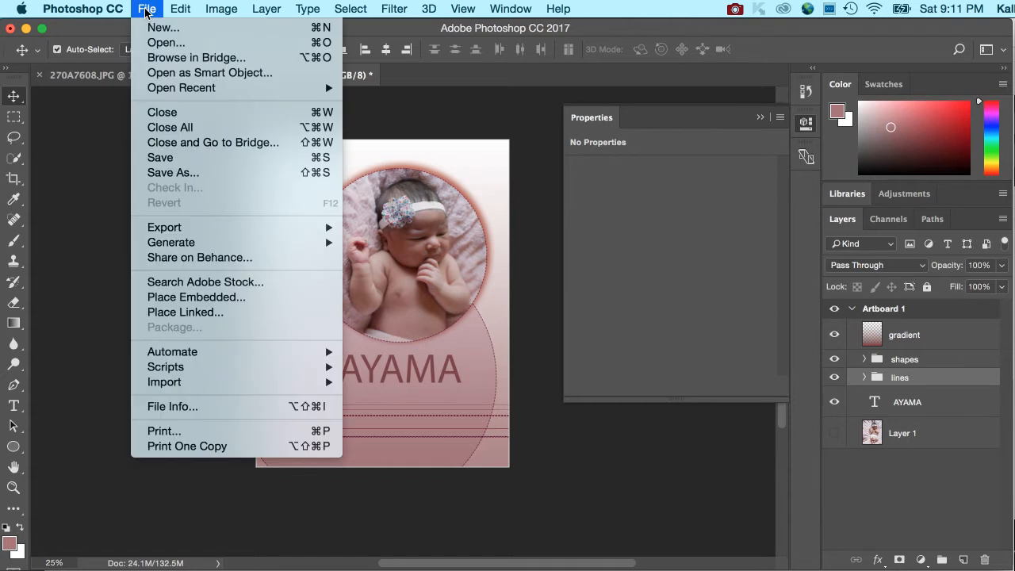
{"action": "left_click", "coordinate": [181, 173]}
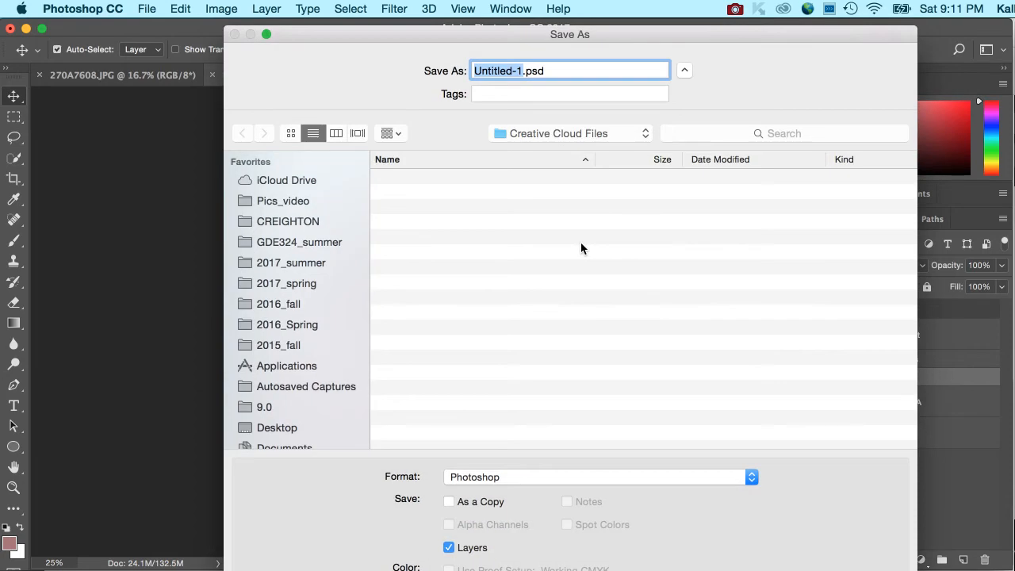
{"action": "left_click", "coordinate": [288, 244]}
{"action": "left_click", "coordinate": [445, 222]}
{"action": "double_click", "coordinate": [443, 209]}
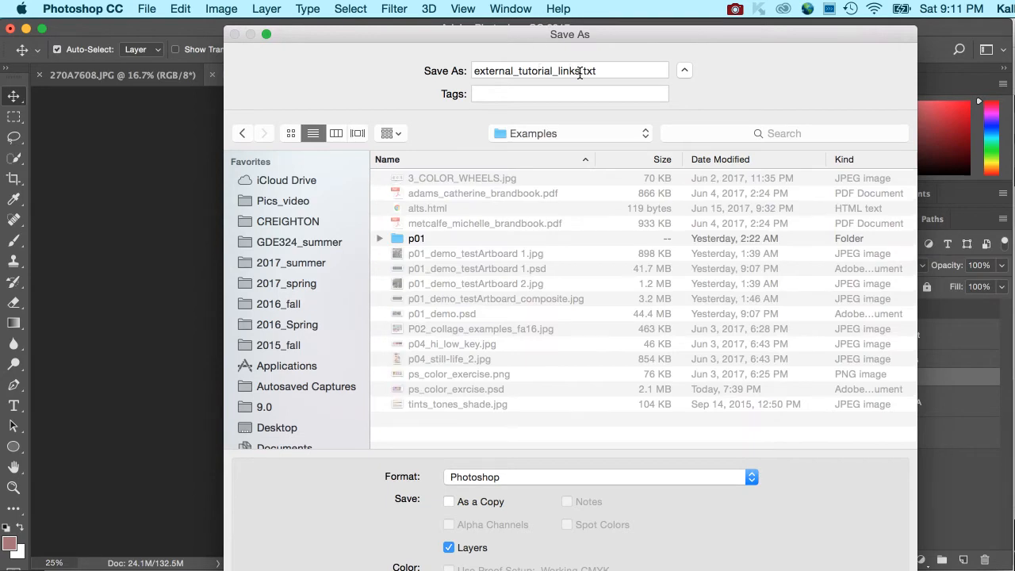
Name the file psP02_example and save it in Photoshop format with its layers.
{"action": "left_click_drag", "start_coordinate": [581, 73], "coordinate": [465, 64]}
{"action": "type", "text": "p0"}
{"action": "key", "text": "BackSpace"}
{"action": "type", "text": "sP02"}
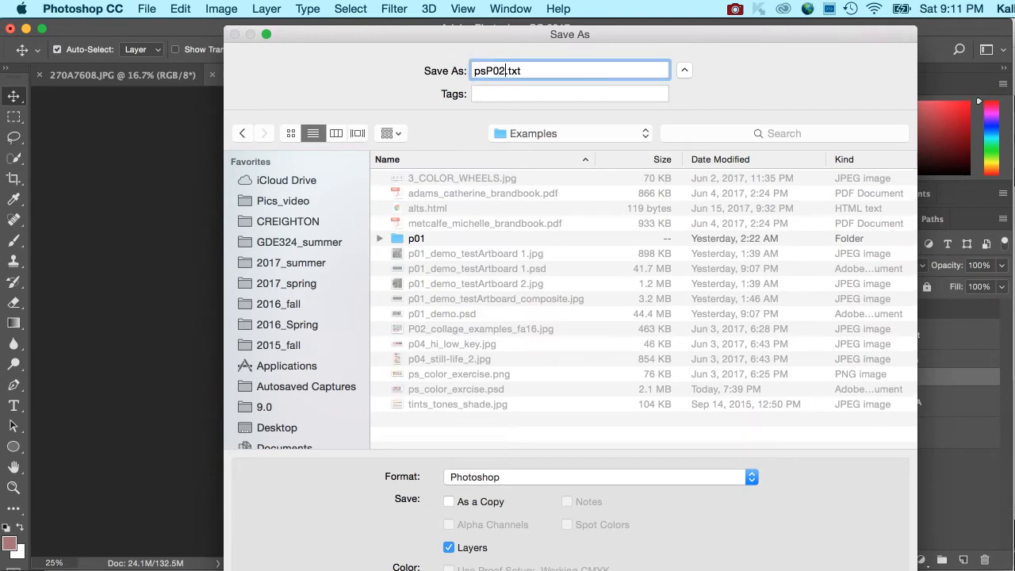
{"action": "type", "text": "_example"}
{"action": "key", "text": "Tab"}
{"action": "left_click", "coordinate": [876, 569]}
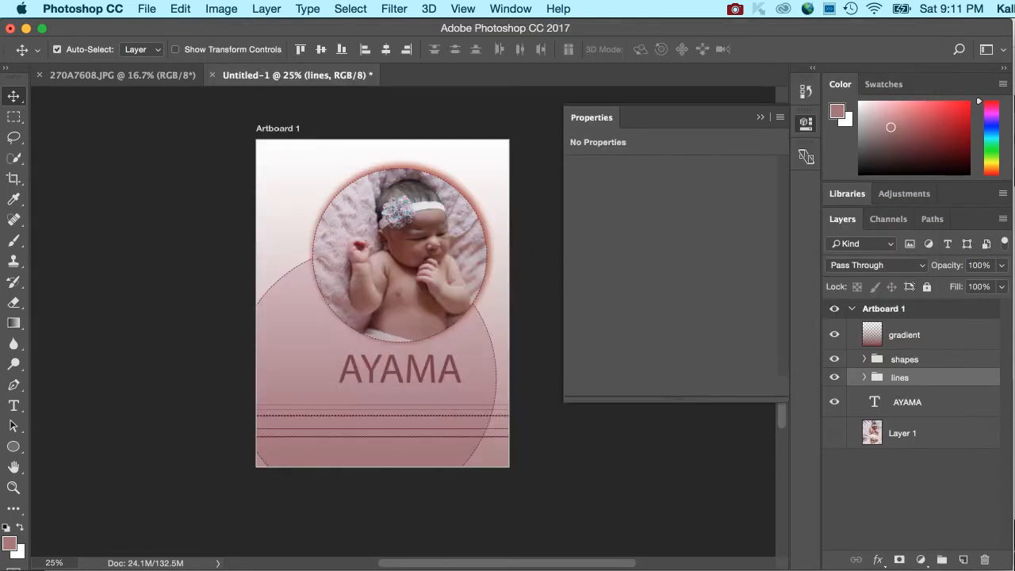
{"action": "left_click", "coordinate": [762, 280]}
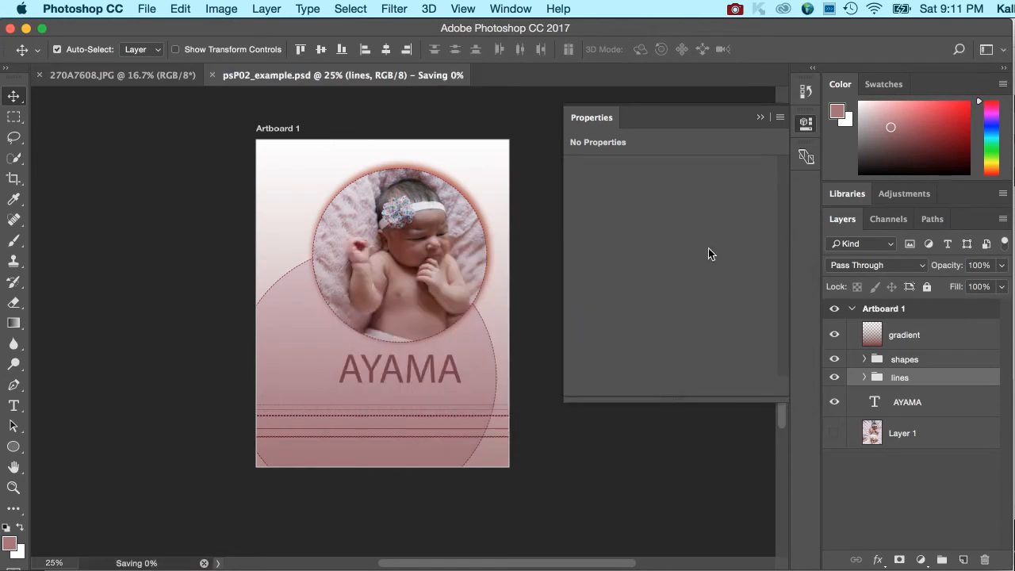
{"action": "left_click", "coordinate": [147, 9]}
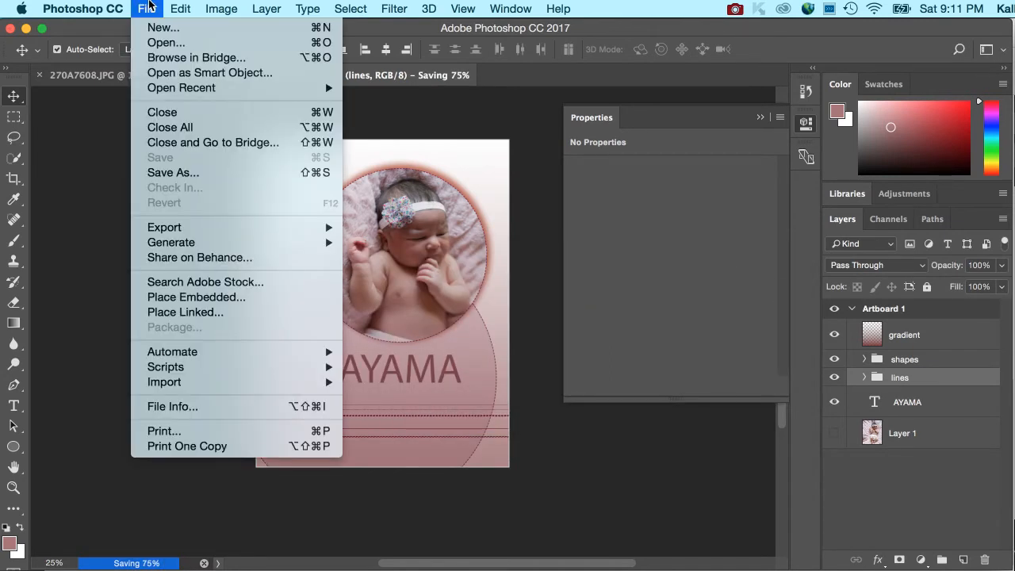
{"action": "left_click", "coordinate": [173, 172]}
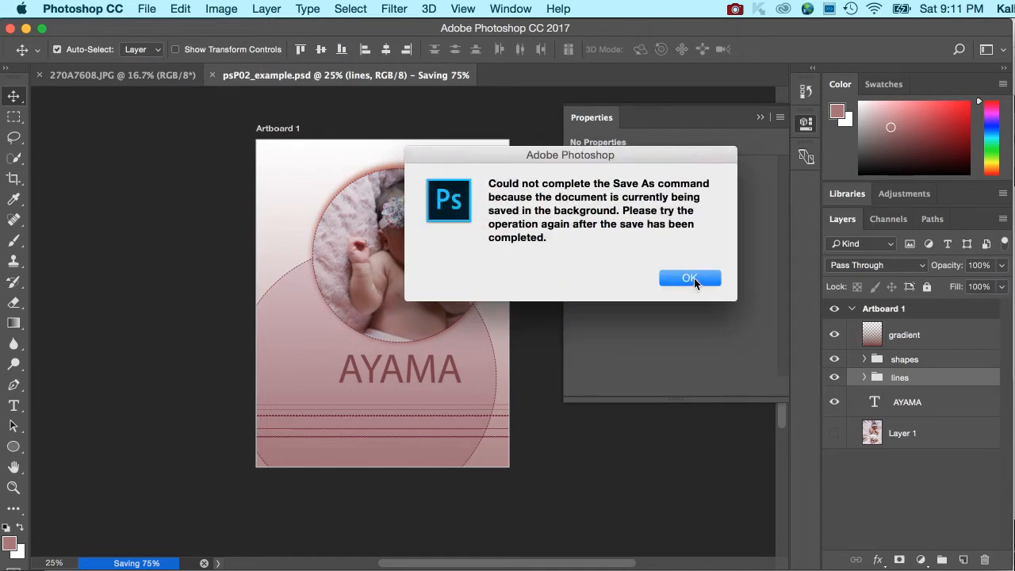
{"action": "left_click", "coordinate": [690, 279]}
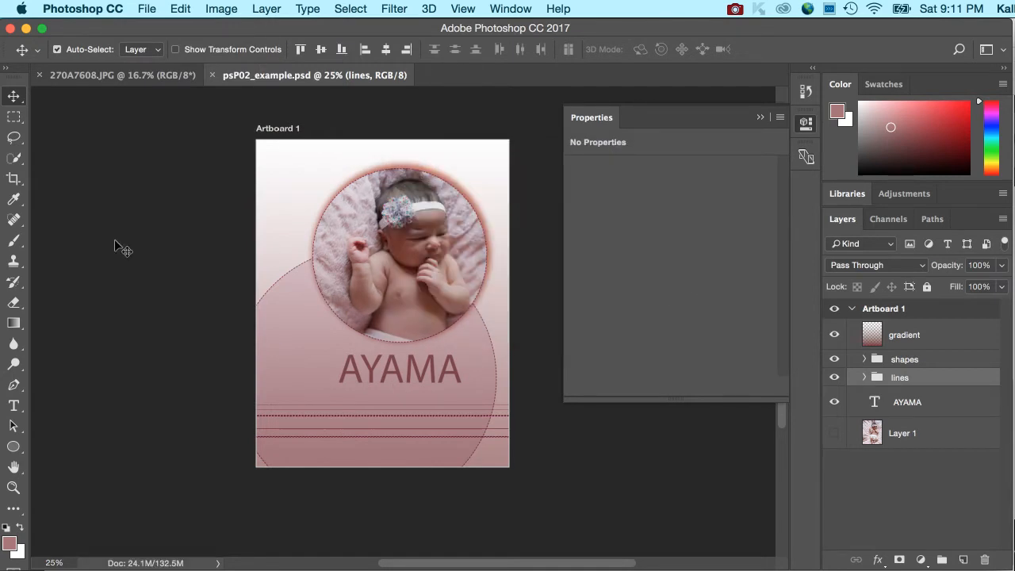
Start saving the poster under a new name and choose JPEG as the file format.
{"action": "left_click", "coordinate": [146, 9]}
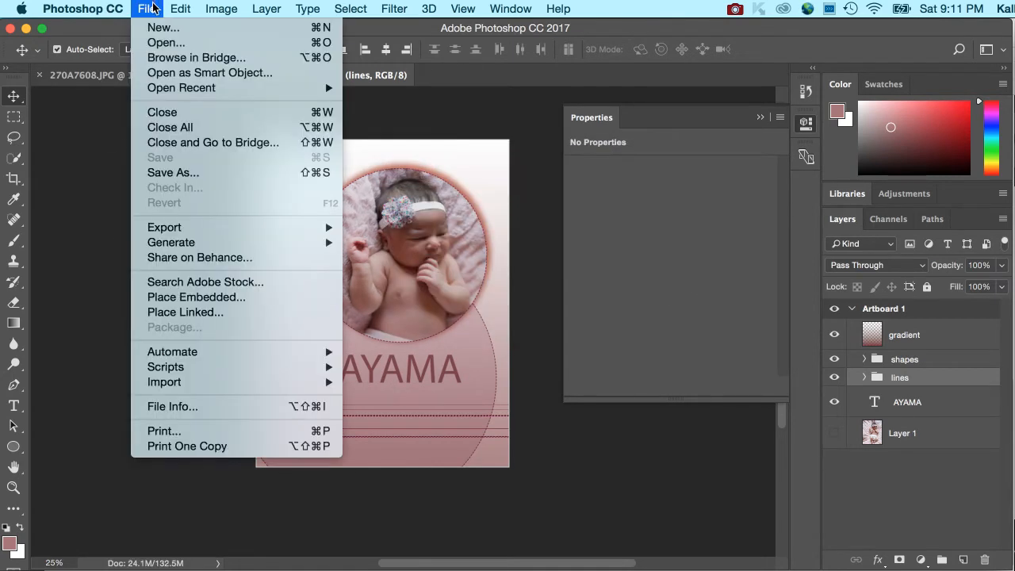
{"action": "left_click", "coordinate": [181, 173]}
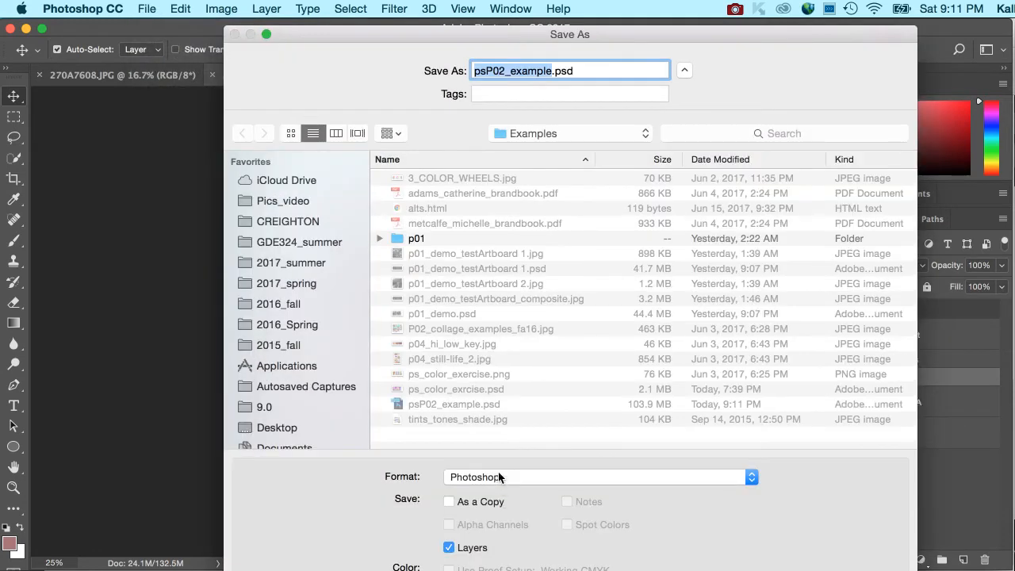
{"action": "left_click", "coordinate": [500, 476]}
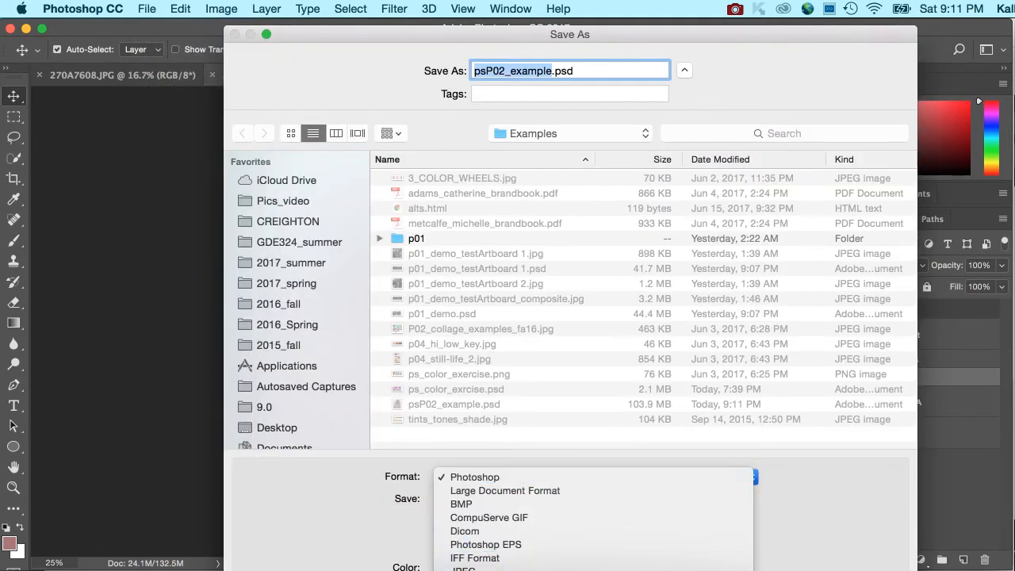
{"action": "left_click", "coordinate": [913, 569]}
{"action": "left_click_drag", "start_coordinate": [913, 570], "coordinate": [912, 557]}
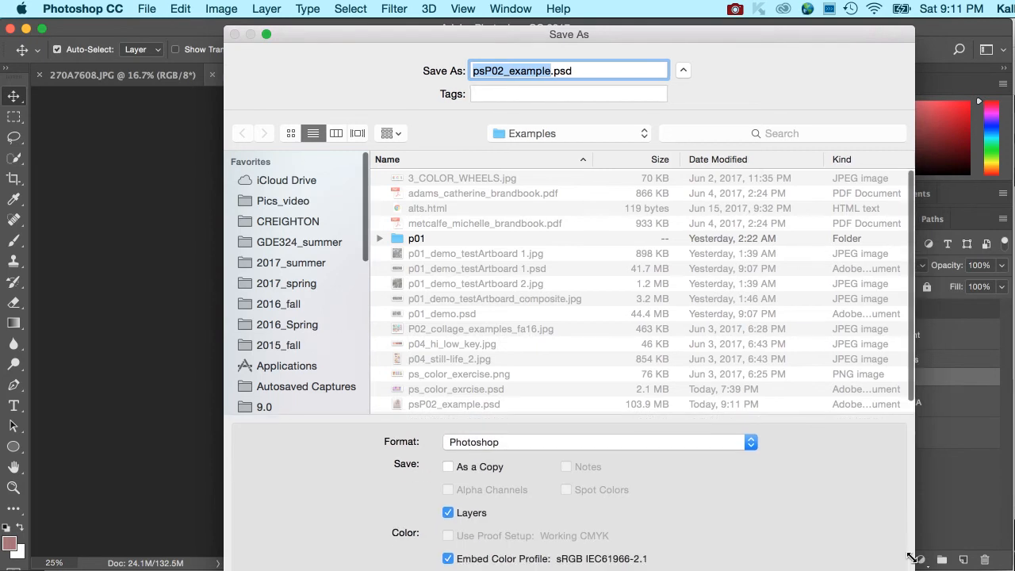
{"action": "left_click", "coordinate": [705, 438]}
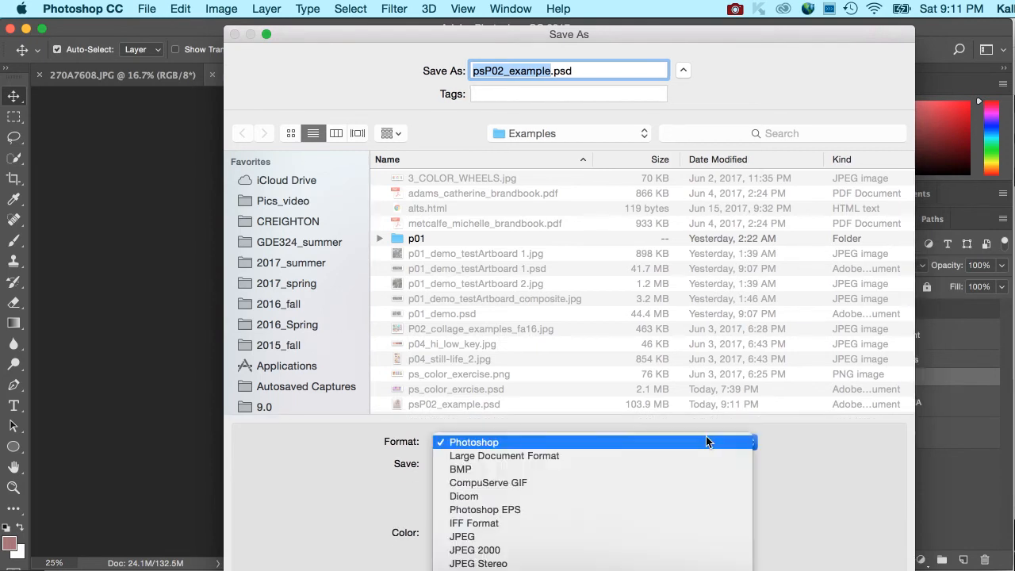
{"action": "left_click", "coordinate": [625, 536]}
Save the JPEG copy as psP02_example.jpg in the Examples folder with quality 8 (High) and the Baseline ("Standard") option.
{"action": "double_click", "coordinate": [559, 71]}
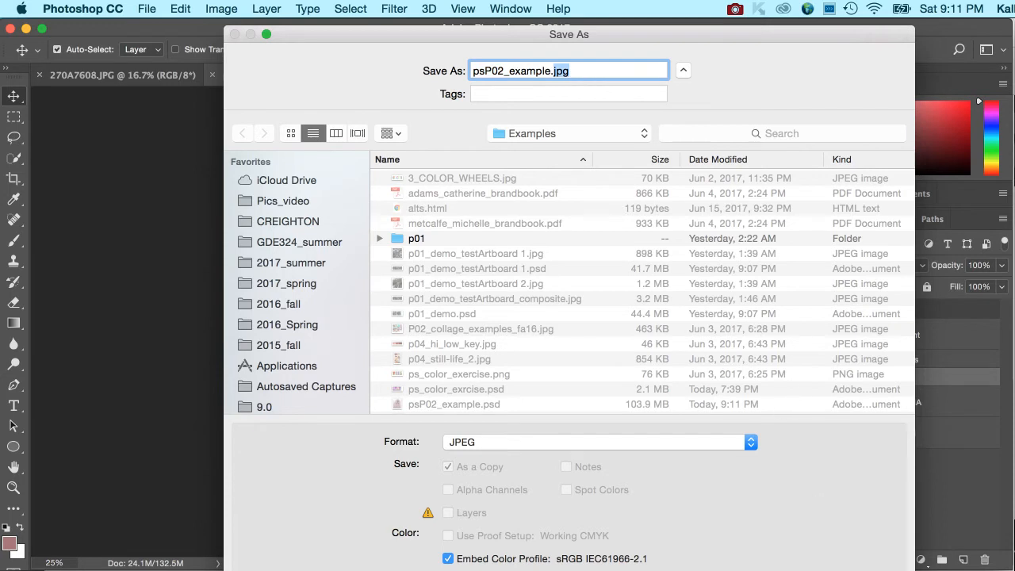
{"action": "key", "text": "Return"}
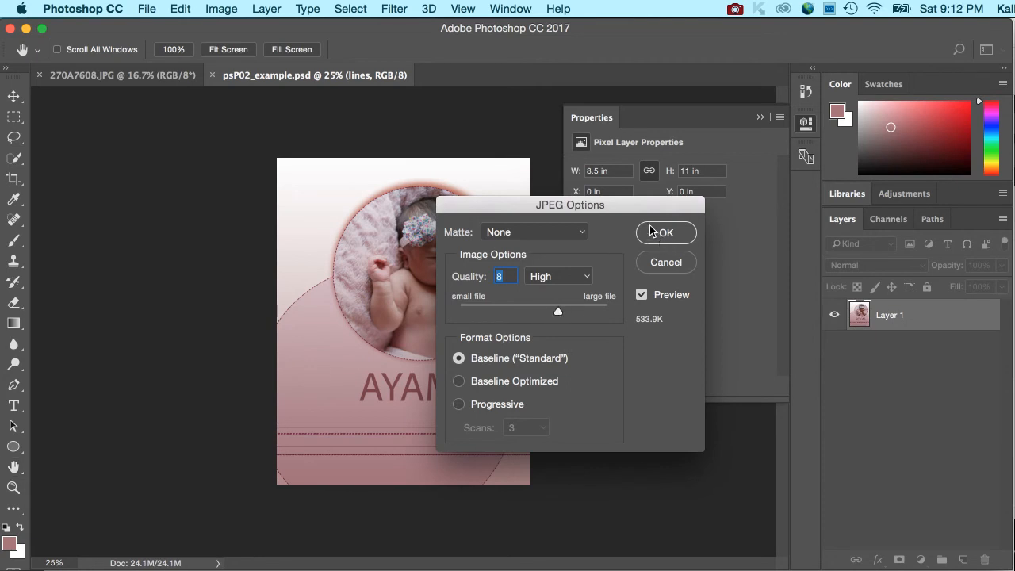
{"action": "left_click", "coordinate": [663, 235]}
Open the poster in Save for Web (Legacy) and compare the original with the GIF versions around the photo circle's edge.
{"action": "left_click", "coordinate": [148, 8]}
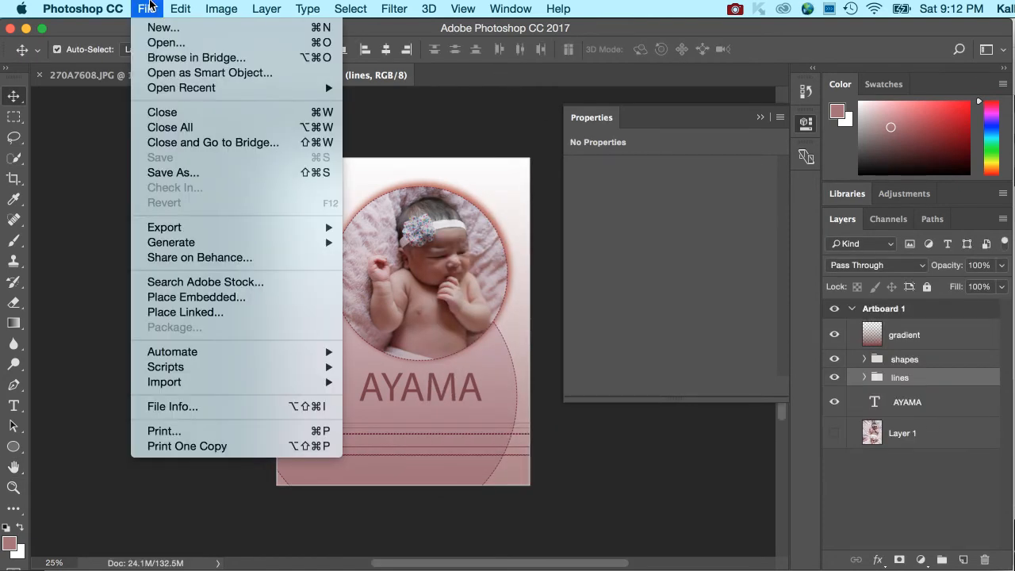
{"action": "mouse_move", "coordinate": [181, 230]}
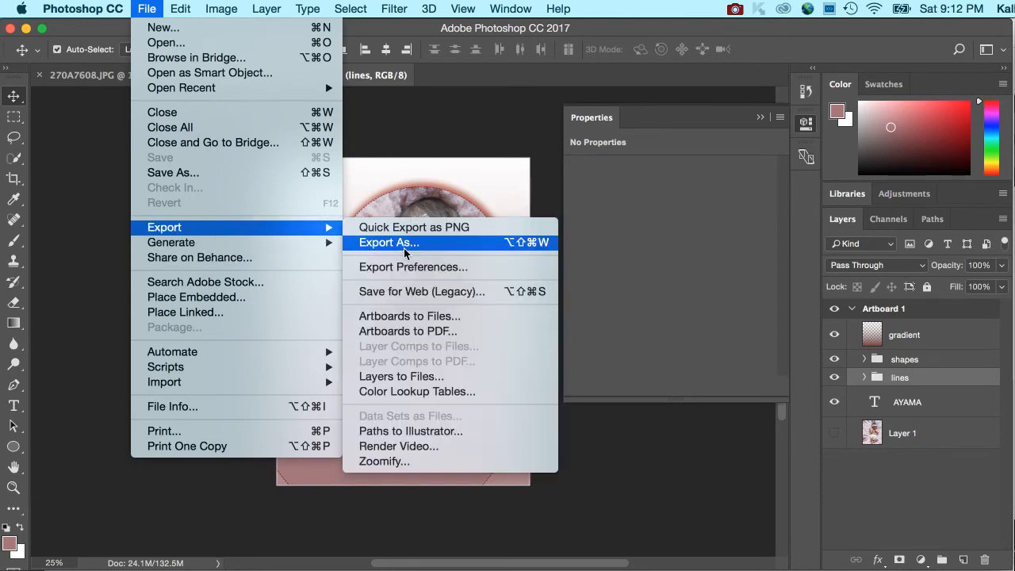
{"action": "left_click", "coordinate": [401, 292]}
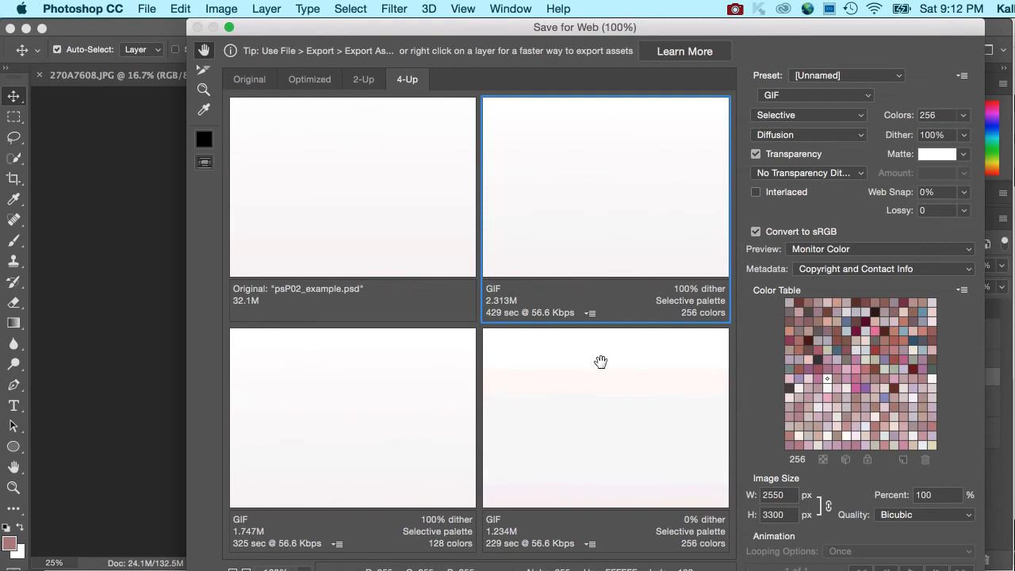
{"action": "left_click", "coordinate": [600, 361]}
{"action": "left_click", "coordinate": [625, 202]}
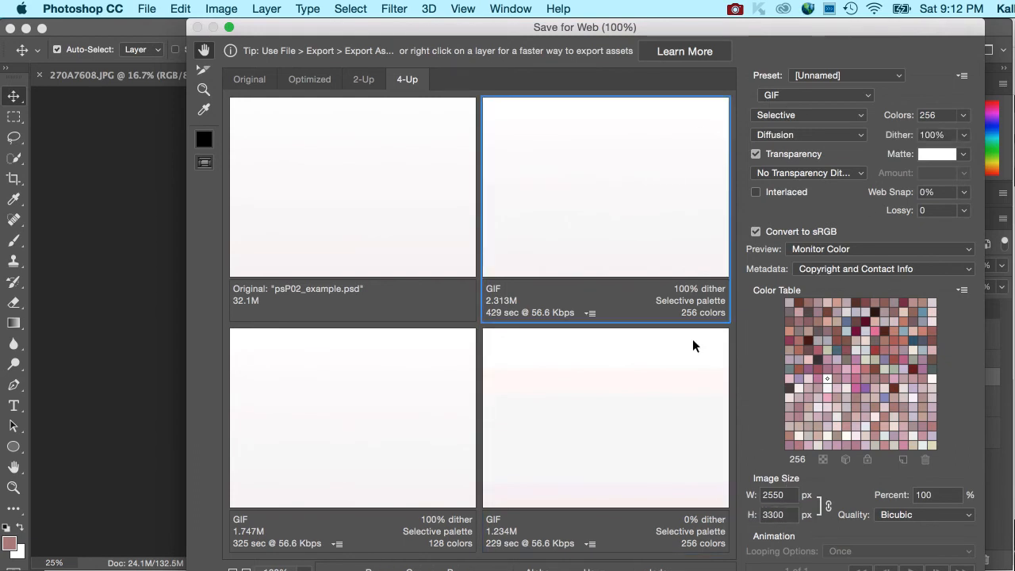
{"action": "left_click_drag", "start_coordinate": [634, 199], "coordinate": [544, 143]}
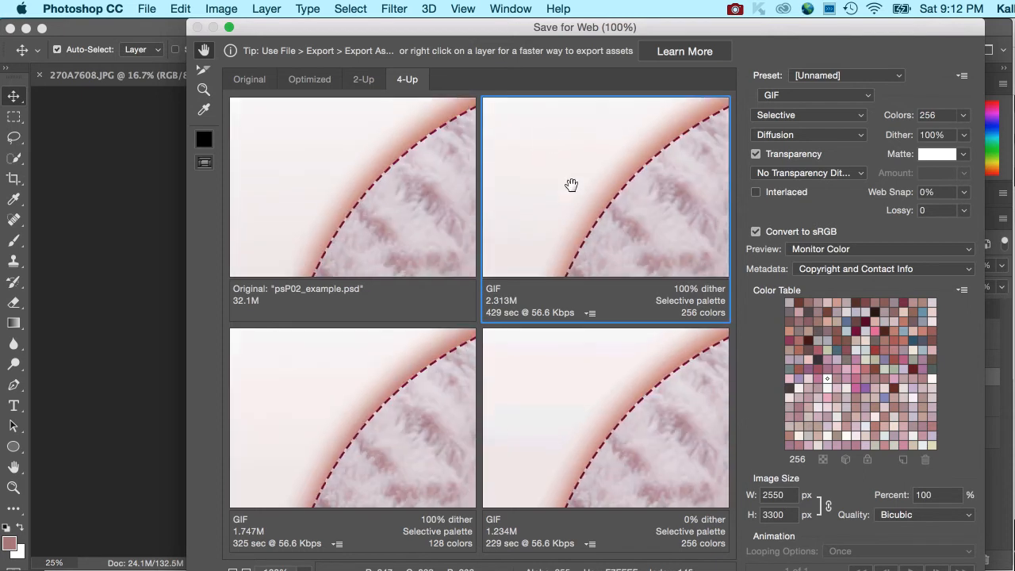
{"action": "left_click_drag", "start_coordinate": [630, 223], "coordinate": [555, 193]}
Try a web export width of 600 px, compare the resized previews of the baby photo, and leave Save for Web without saving.
{"action": "left_click", "coordinate": [790, 495]}
{"action": "type", "text": "600"}
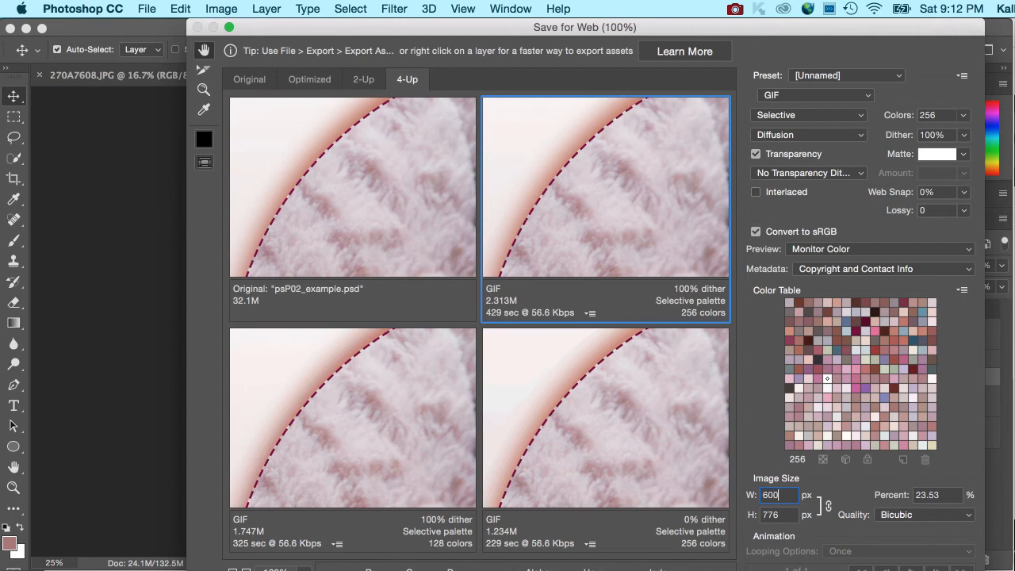
{"action": "key", "text": "Tab"}
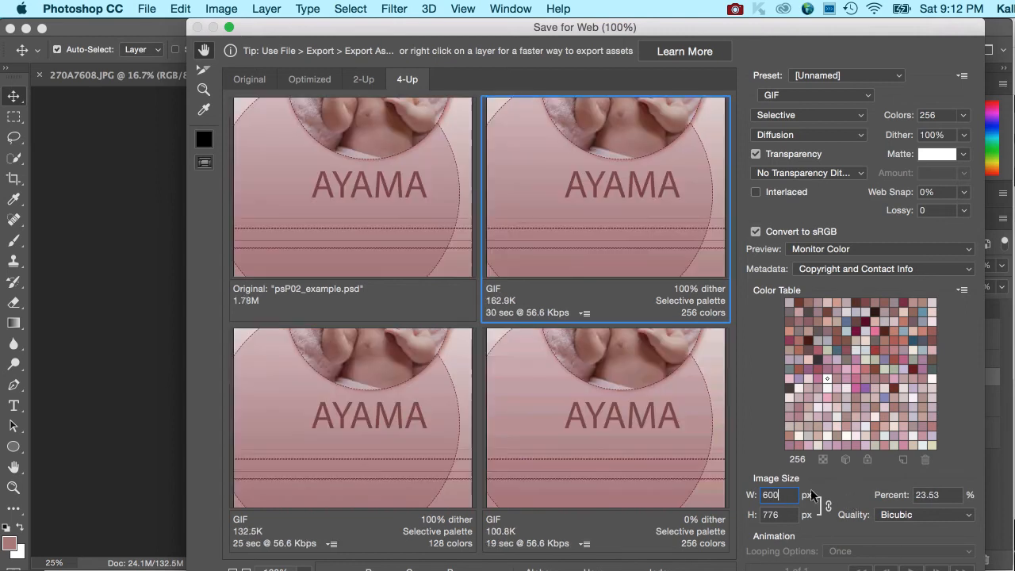
{"action": "left_click_drag", "start_coordinate": [609, 183], "coordinate": [629, 261]}
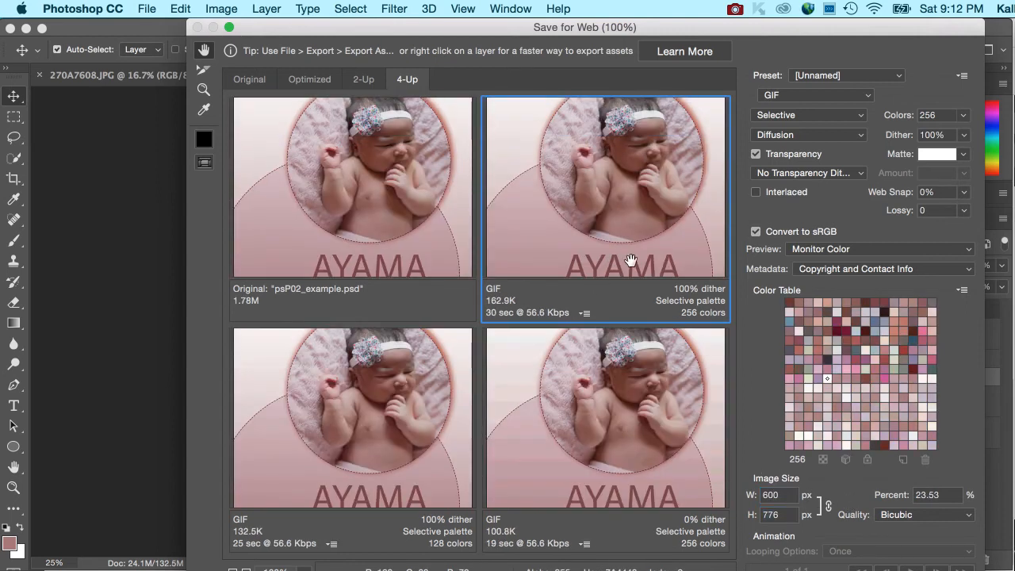
{"action": "left_click_drag", "start_coordinate": [640, 189], "coordinate": [668, 230]}
{"action": "left_click_drag", "start_coordinate": [645, 180], "coordinate": [627, 149]}
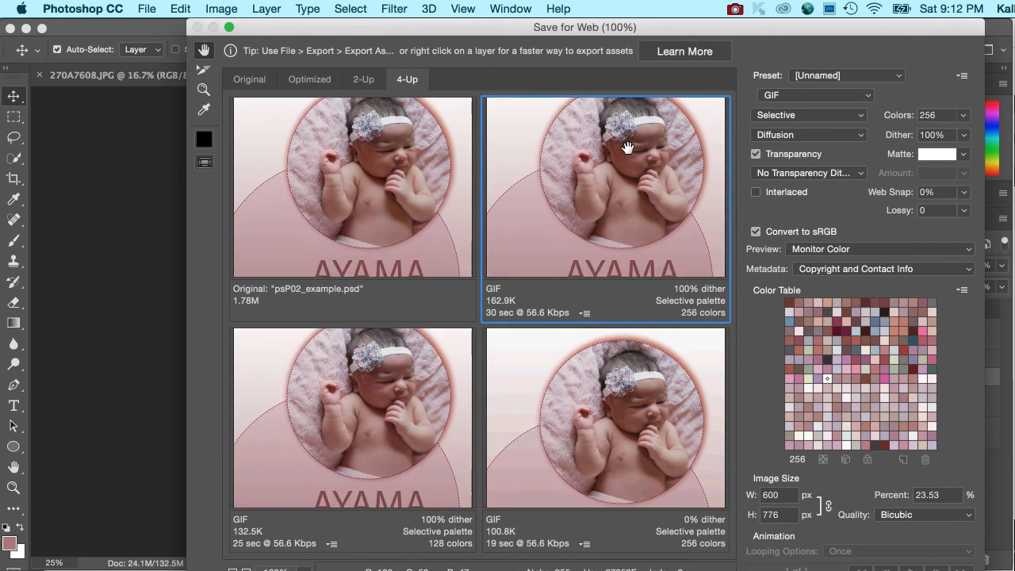
{"action": "left_click_drag", "start_coordinate": [984, 527], "coordinate": [973, 526]}
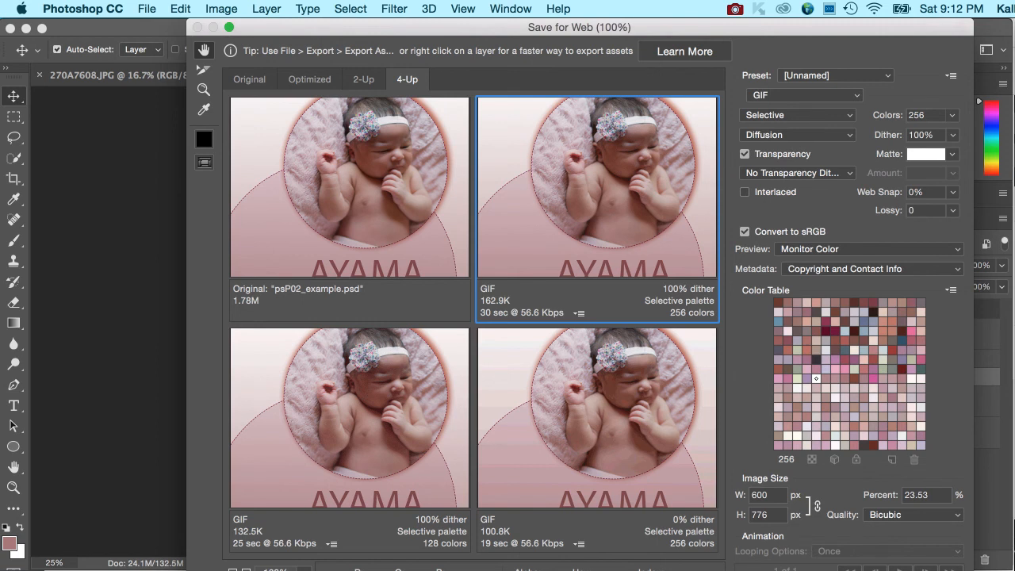
{"action": "key", "text": "Escape"}
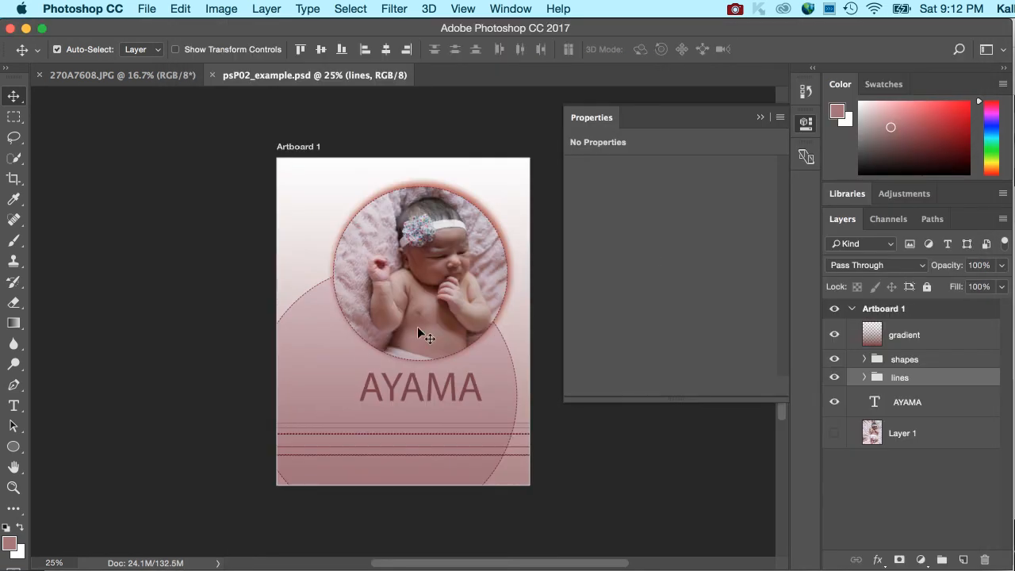